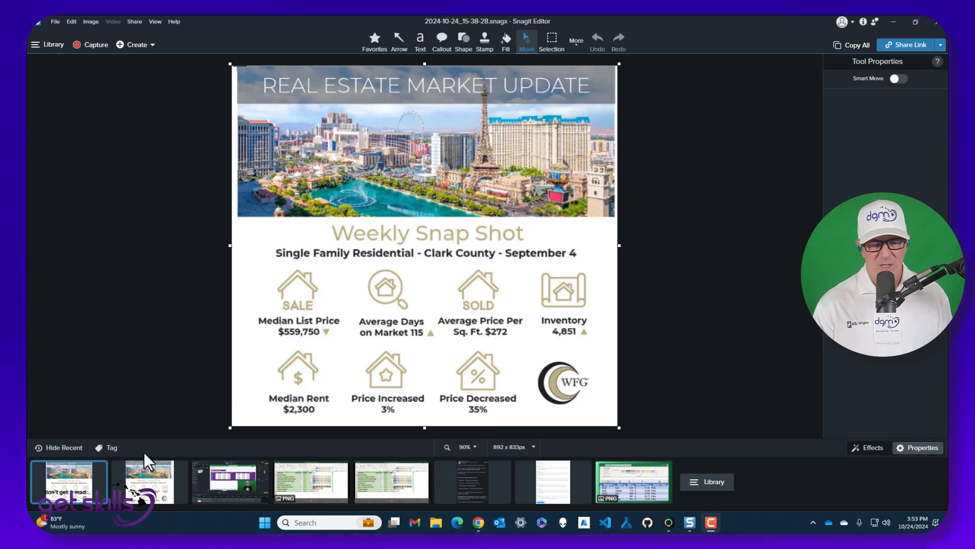
- Show the October 23 Weekly Snap Shot capture in the Snagit Editor
{"action": "left_click", "coordinate": [156, 484]}
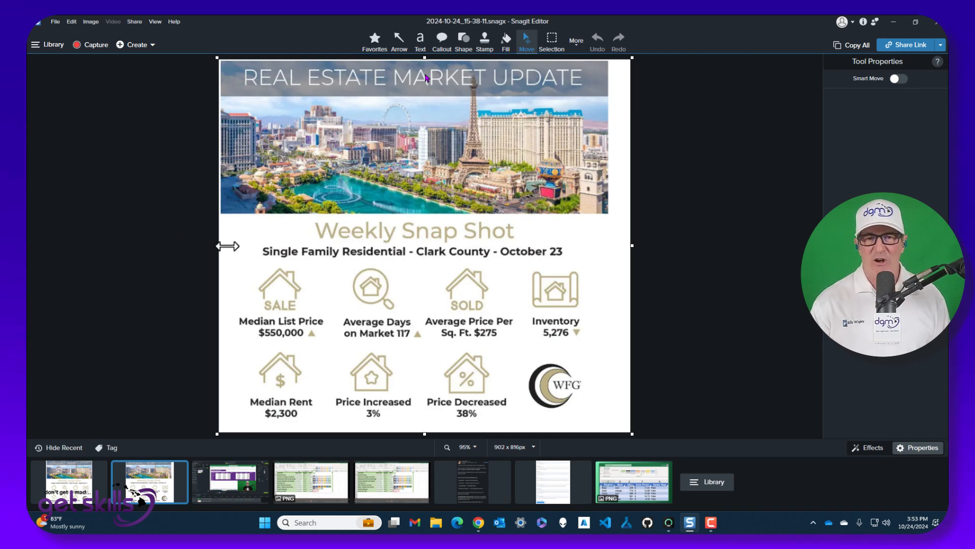
- Paste the image-comparison visualization request into the Claude message box, keeping Claude 3.5 Sonnet (New)
{"action": "left_click", "coordinate": [893, 22]}
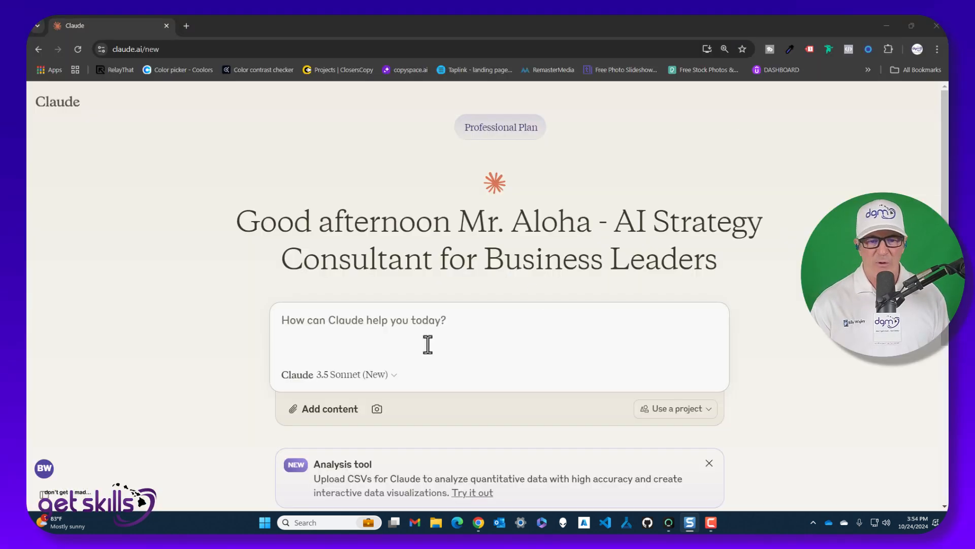
{"action": "left_click", "coordinate": [420, 320]}
{"action": "type", "text": "Aloha, Claude! Please analyze the two images and make me an interactive data visualization comparing your findings between the two Snap shots."}
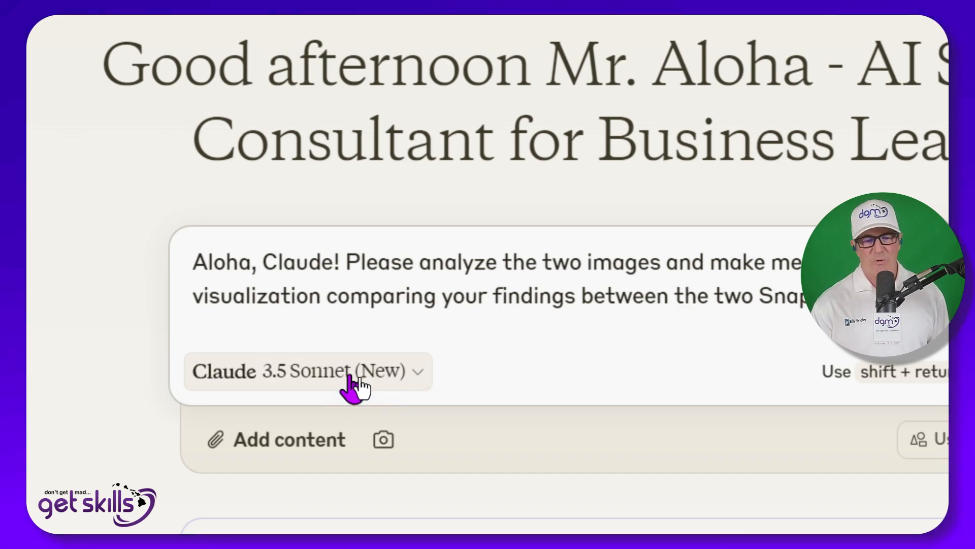
{"action": "left_click", "coordinate": [390, 378]}
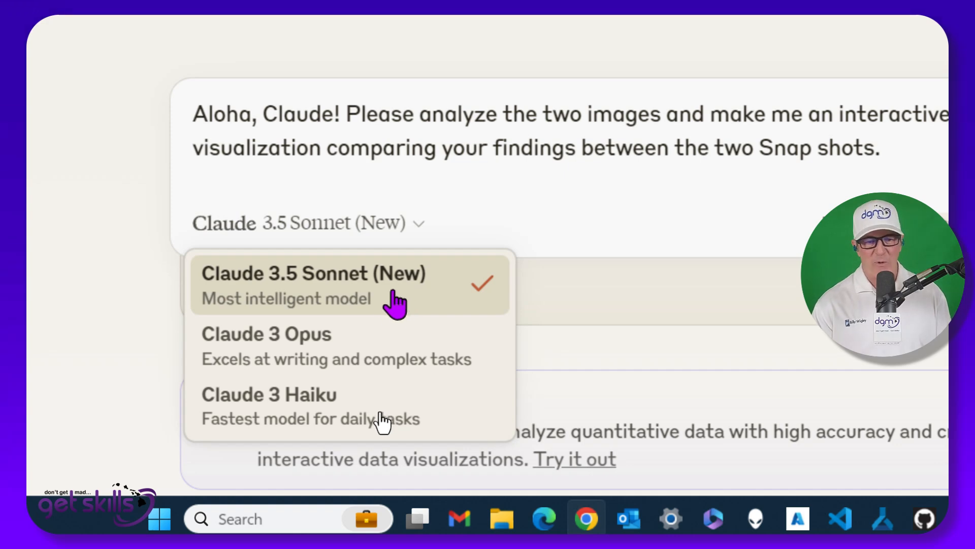
{"action": "left_click", "coordinate": [347, 306]}
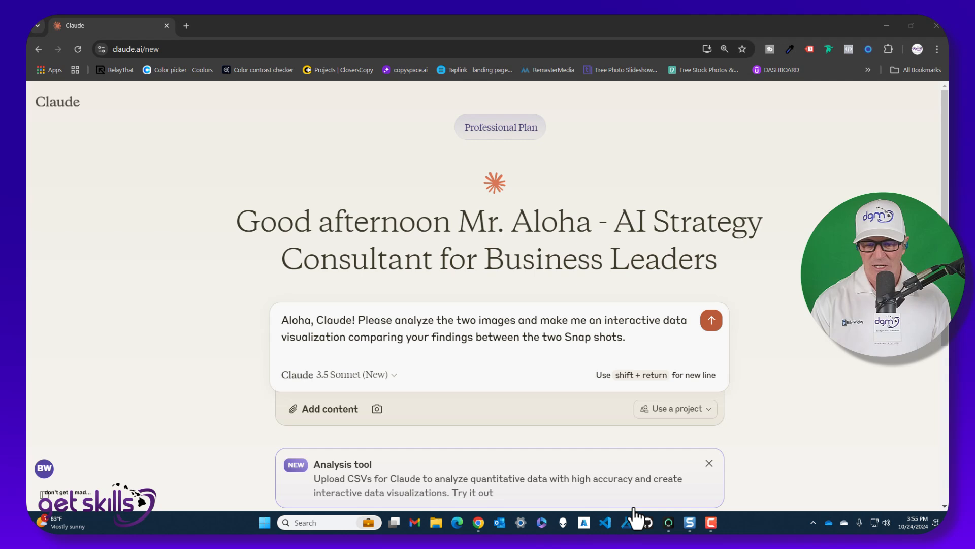
- Attach the September 4 snapshot image from Snagit to the Claude message
{"action": "left_click", "coordinate": [695, 524]}
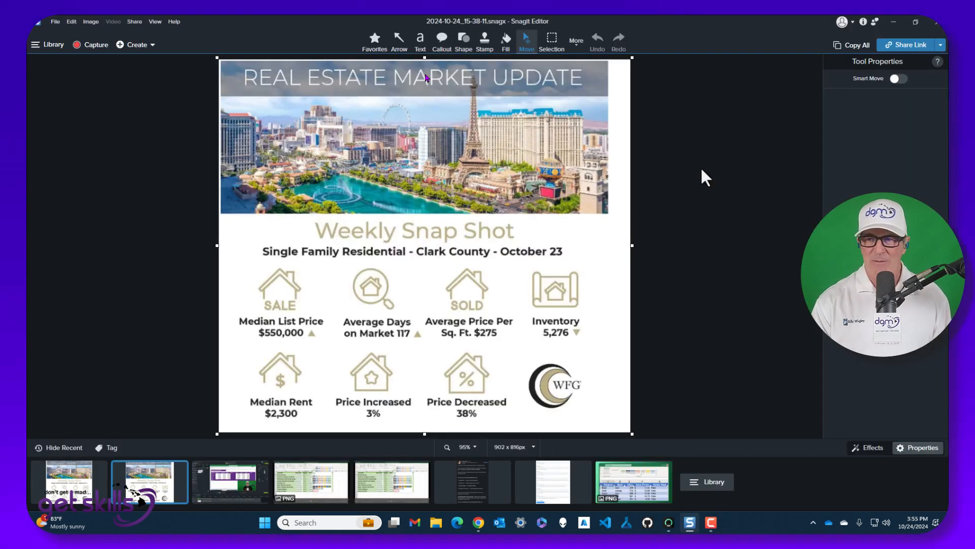
{"action": "left_click", "coordinate": [69, 481]}
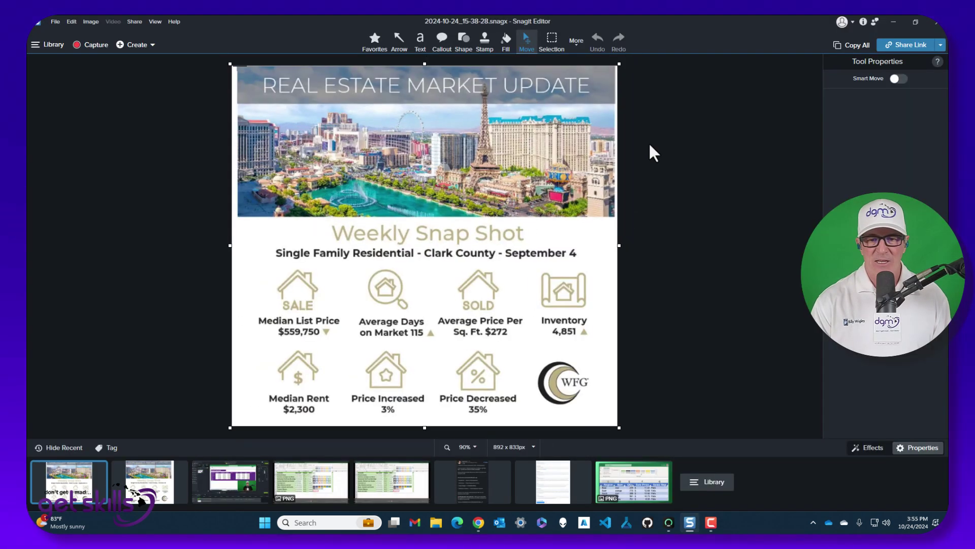
{"action": "left_click", "coordinate": [854, 46]}
{"action": "key", "text": "alt+Tab"}
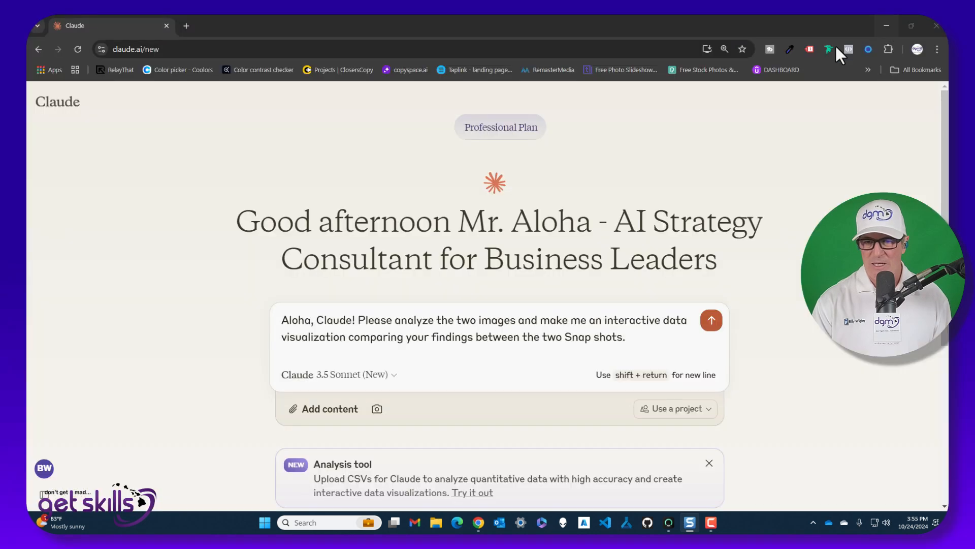
{"action": "left_click", "coordinate": [455, 356]}
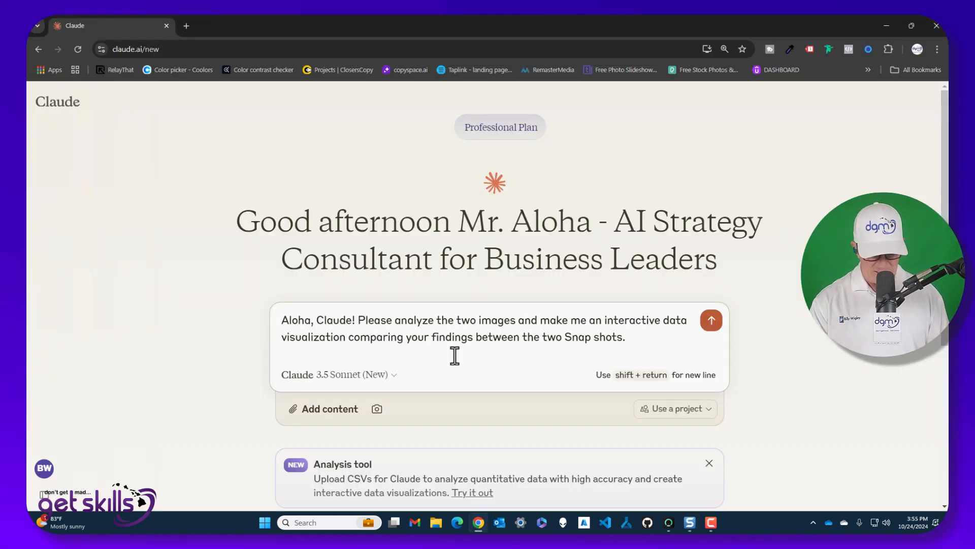
{"action": "key", "text": "ctrl+v"}
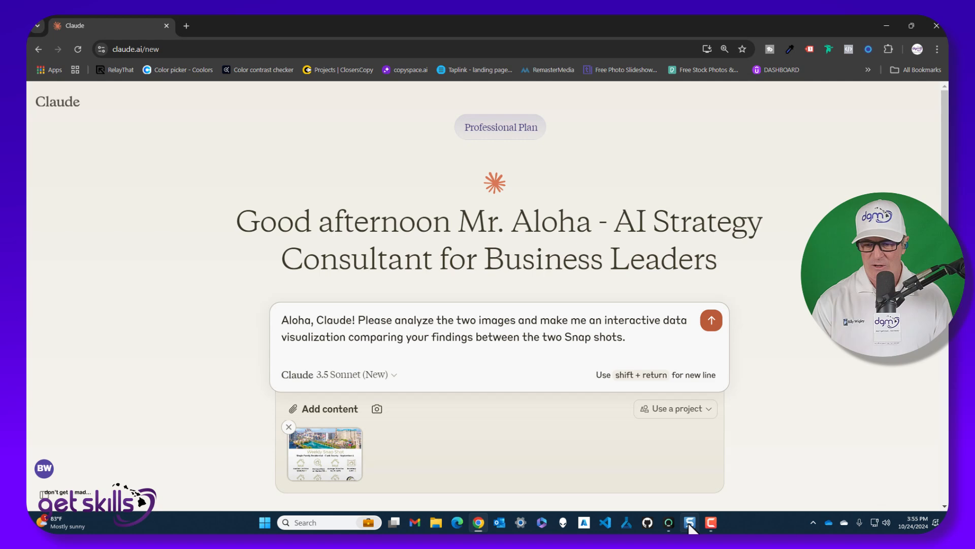
- Attach the October 23 snapshot image and send the comparison request
{"action": "left_click", "coordinate": [689, 522]}
{"action": "left_click", "coordinate": [149, 481]}
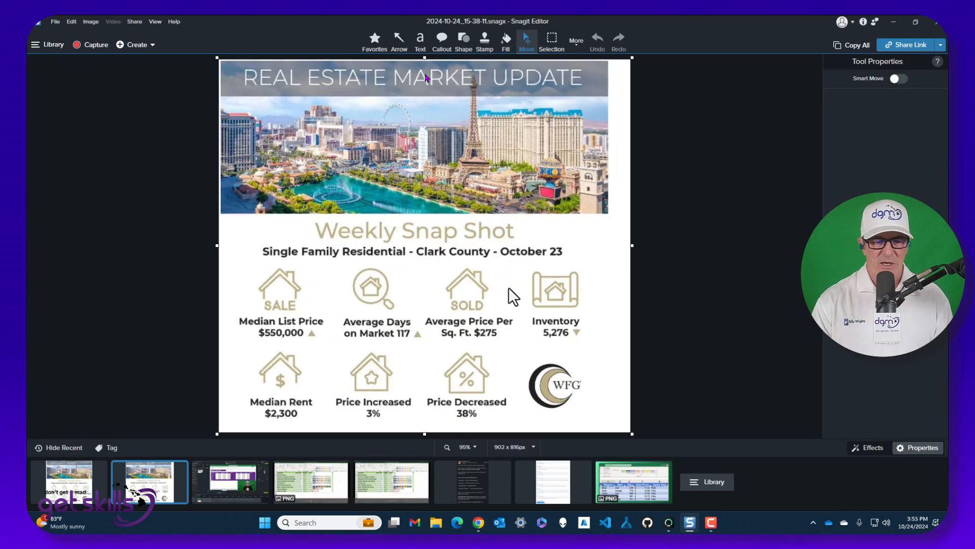
{"action": "left_click", "coordinate": [894, 23]}
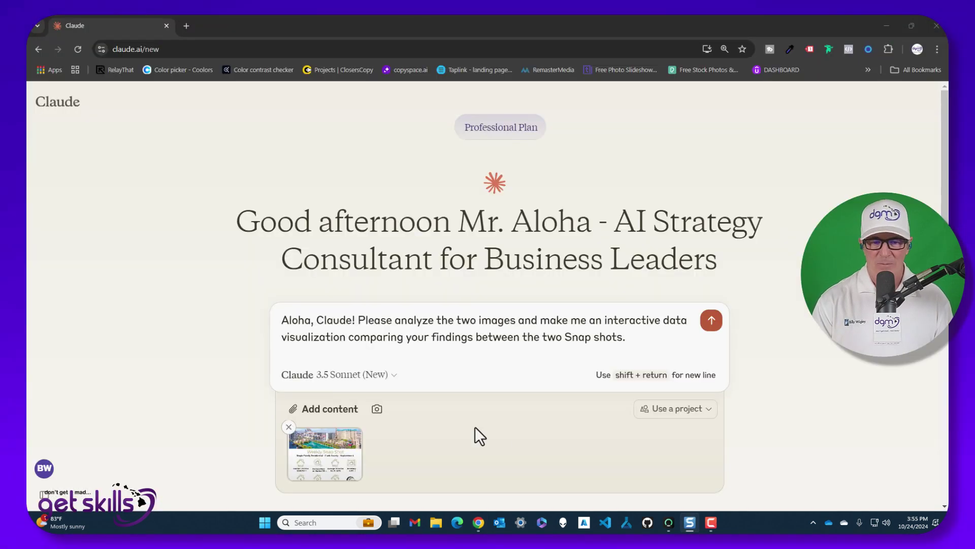
{"action": "left_click", "coordinate": [475, 355]}
{"action": "key", "text": "ctrl+v"}
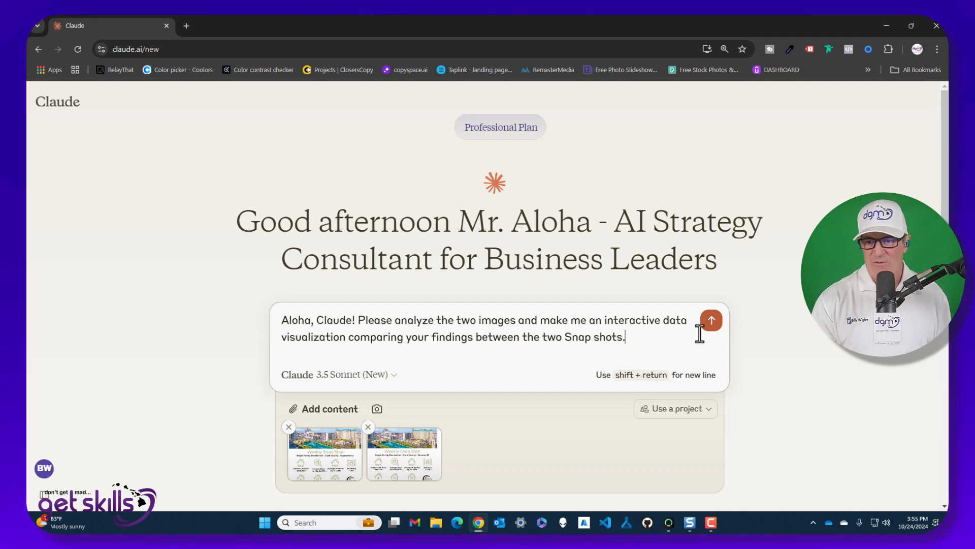
{"action": "left_click", "coordinate": [712, 321]}
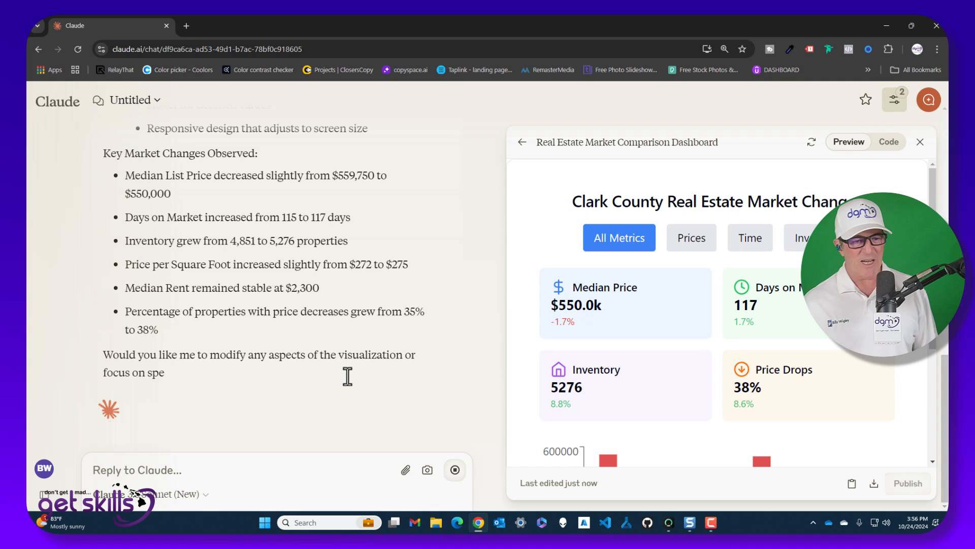
{"action": "scroll", "coordinate": [347, 373], "scroll_direction": "up", "scroll_amount": 5}
{"action": "scroll", "coordinate": [337, 356], "scroll_direction": "up", "scroll_amount": 5}
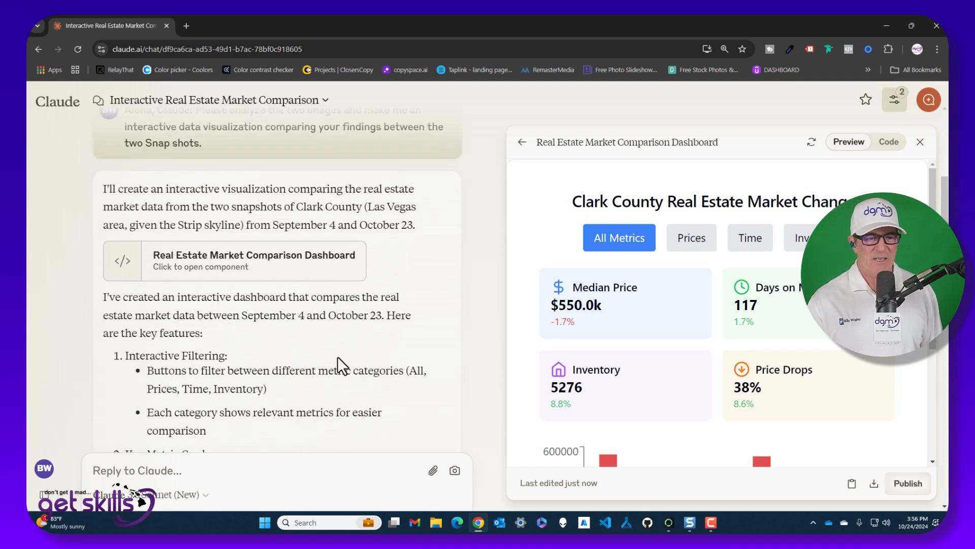
{"action": "scroll", "coordinate": [338, 356], "scroll_direction": "up", "scroll_amount": 2}
{"action": "scroll", "coordinate": [331, 347], "scroll_direction": "down", "scroll_amount": 1}
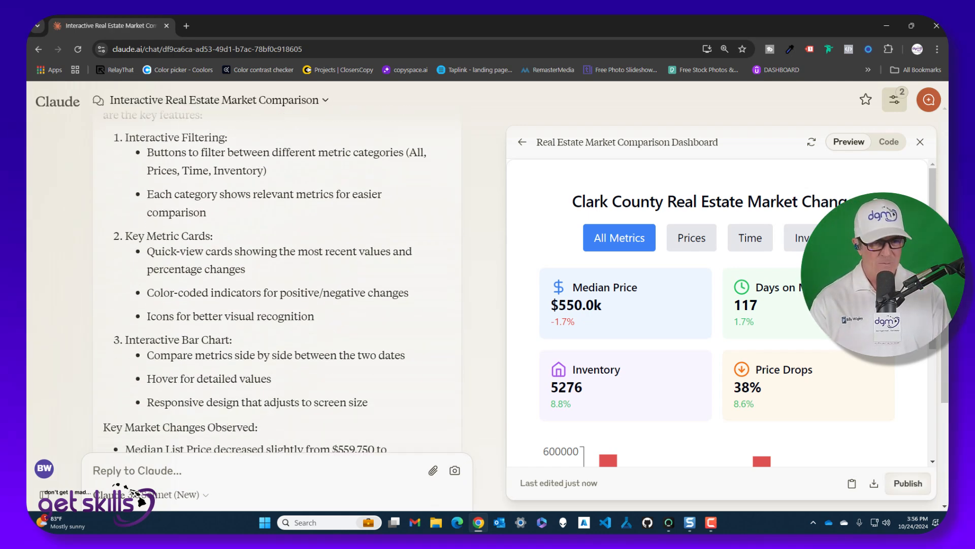
- Annotate Claude's reply, outlining the feature list, the Prices/Time/Inventory categories and Key Market Changes
{"action": "left_click_drag", "start_coordinate": [101, 119], "coordinate": [448, 482]}
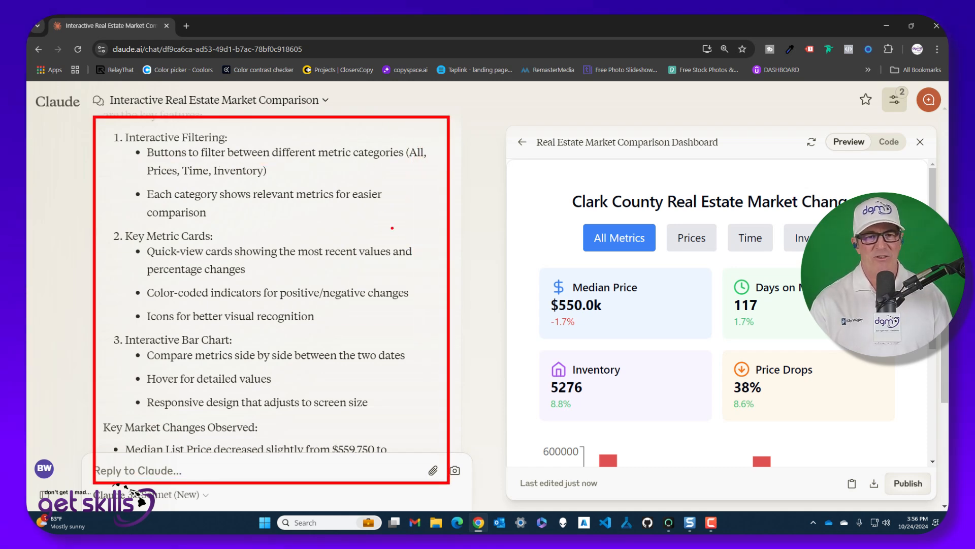
{"action": "left_click_drag", "start_coordinate": [350, 167], "coordinate": [415, 187]}
{"action": "key", "text": "Escape"}
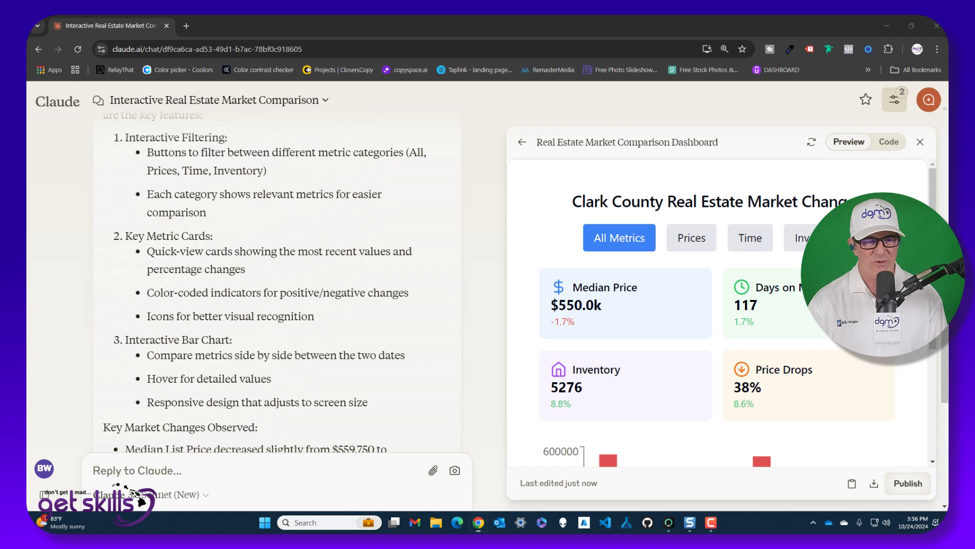
{"action": "scroll", "coordinate": [370, 259], "scroll_direction": "down", "scroll_amount": 1}
{"action": "scroll", "coordinate": [370, 259], "scroll_direction": "down", "scroll_amount": 2}
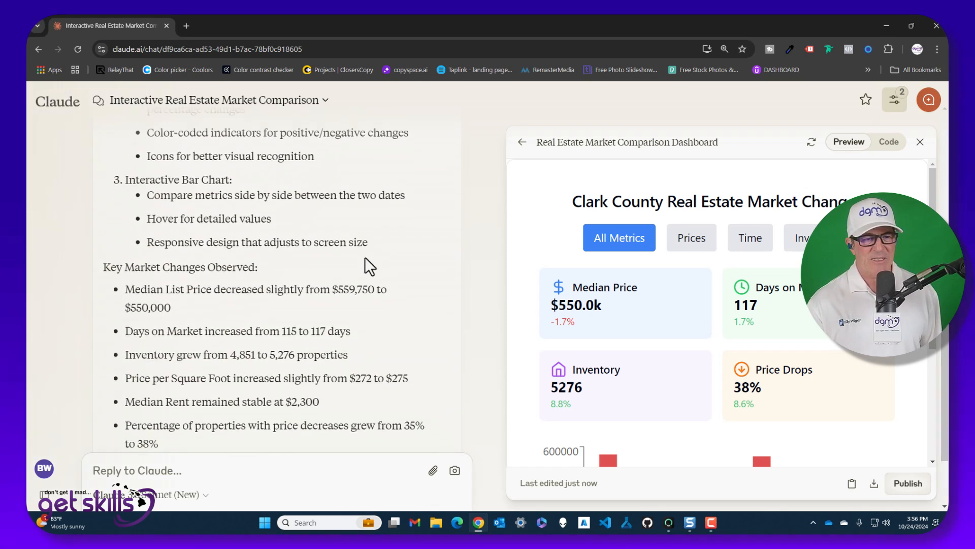
{"action": "scroll", "coordinate": [369, 260], "scroll_direction": "down", "scroll_amount": 2}
{"action": "scroll", "coordinate": [370, 259], "scroll_direction": "down", "scroll_amount": 2}
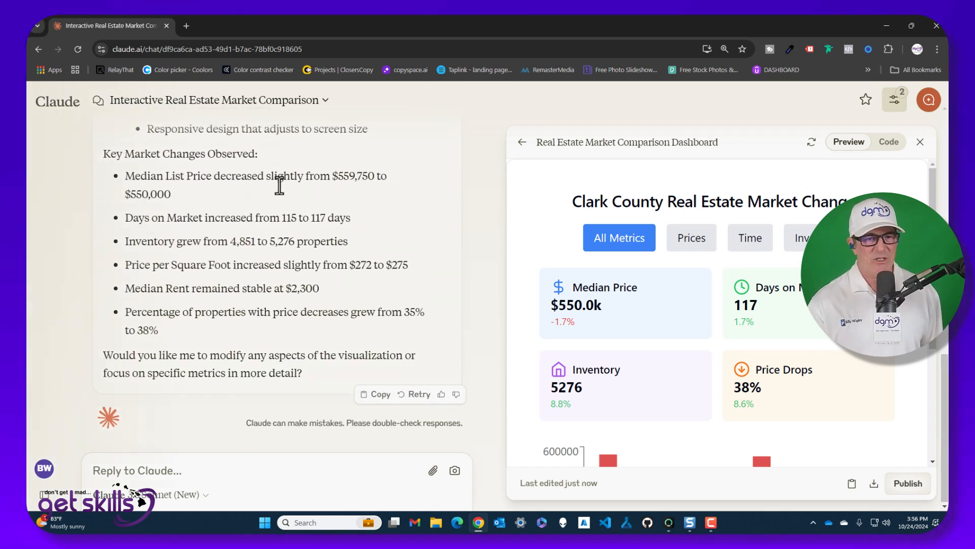
{"action": "left_click_drag", "start_coordinate": [72, 147], "coordinate": [473, 393]}
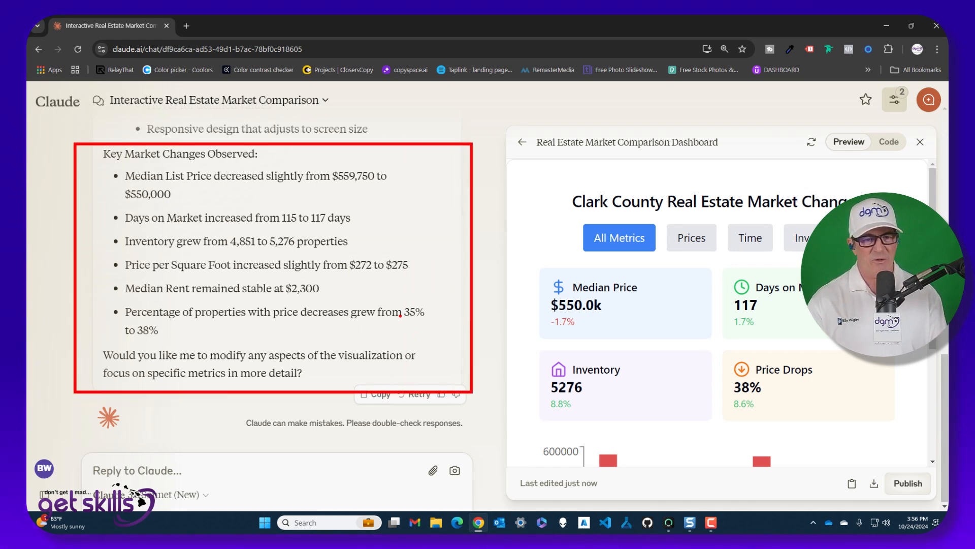
{"action": "scroll", "coordinate": [401, 314], "scroll_direction": "up", "scroll_amount": 3}
{"action": "scroll", "coordinate": [400, 314], "scroll_direction": "up", "scroll_amount": 3}
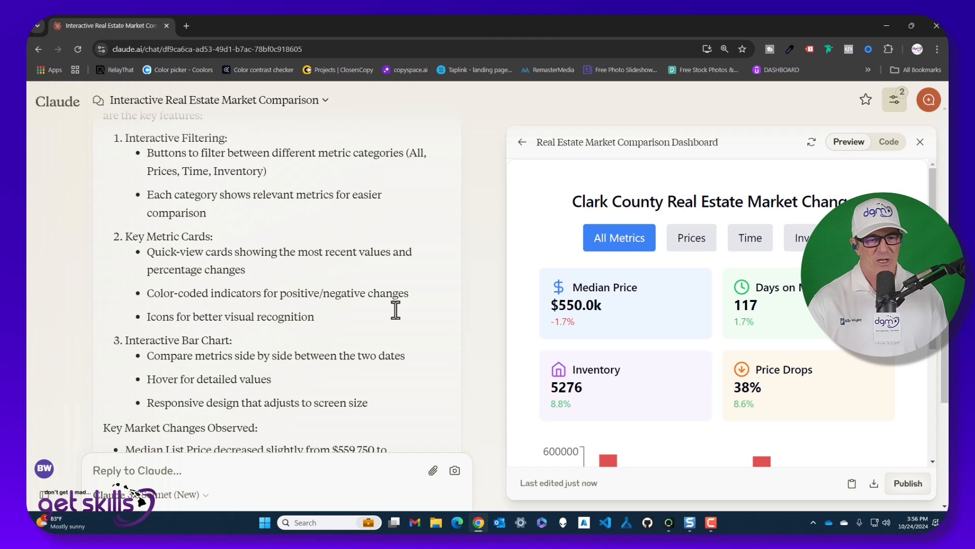
{"action": "scroll", "coordinate": [318, 231], "scroll_direction": "up", "scroll_amount": 2}
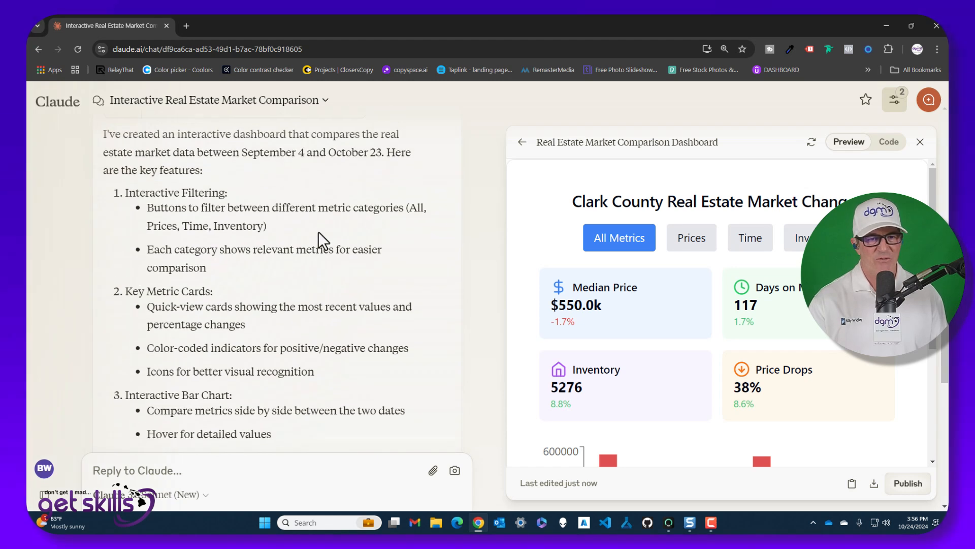
{"action": "scroll", "coordinate": [318, 230], "scroll_direction": "down", "scroll_amount": 2}
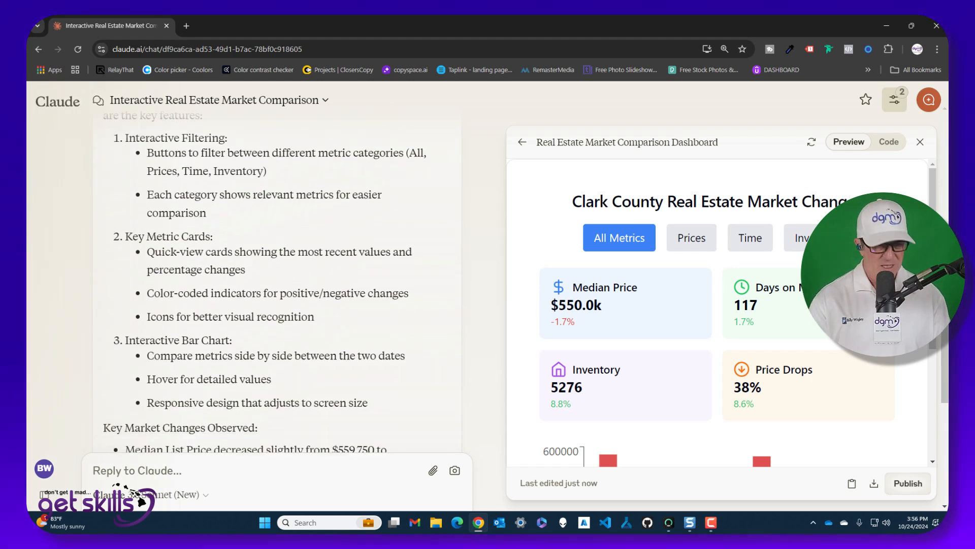
{"action": "left_click_drag", "start_coordinate": [101, 132], "coordinate": [466, 435]}
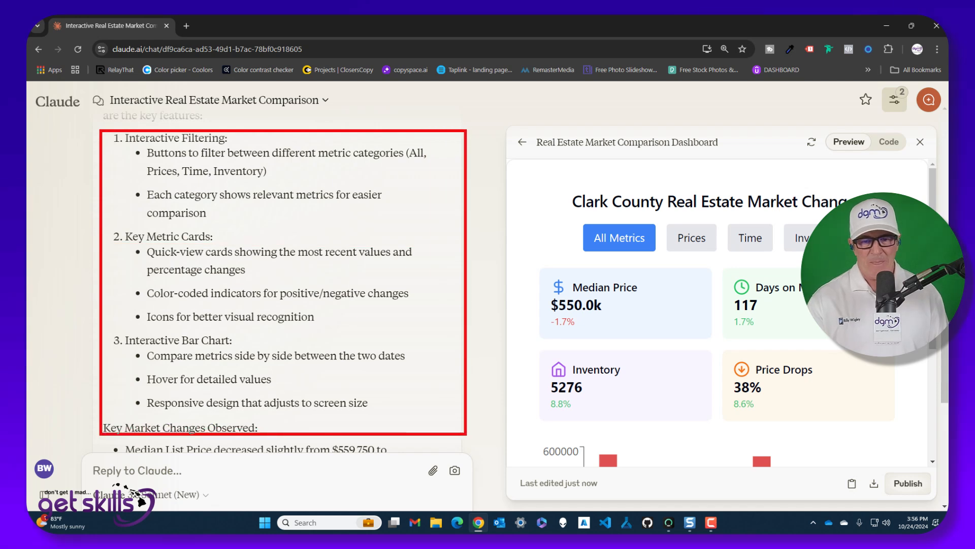
{"action": "key", "text": "Escape"}
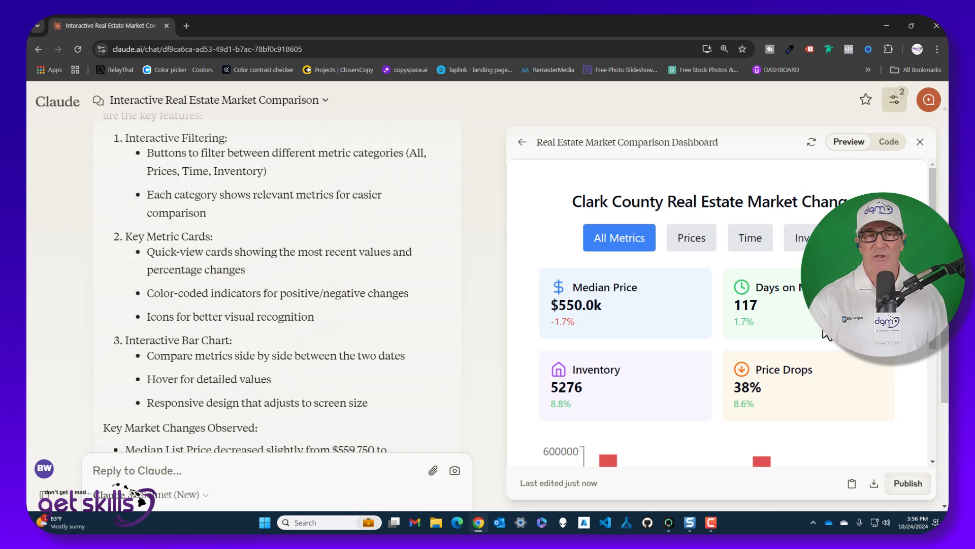
{"action": "mouse_move", "coordinate": [488, 109]}
{"action": "left_mouse_down"}
{"action": "mouse_move", "coordinate": [915, 487]}
{"action": "mouse_move", "coordinate": [933, 482]}
{"action": "left_mouse_up"}
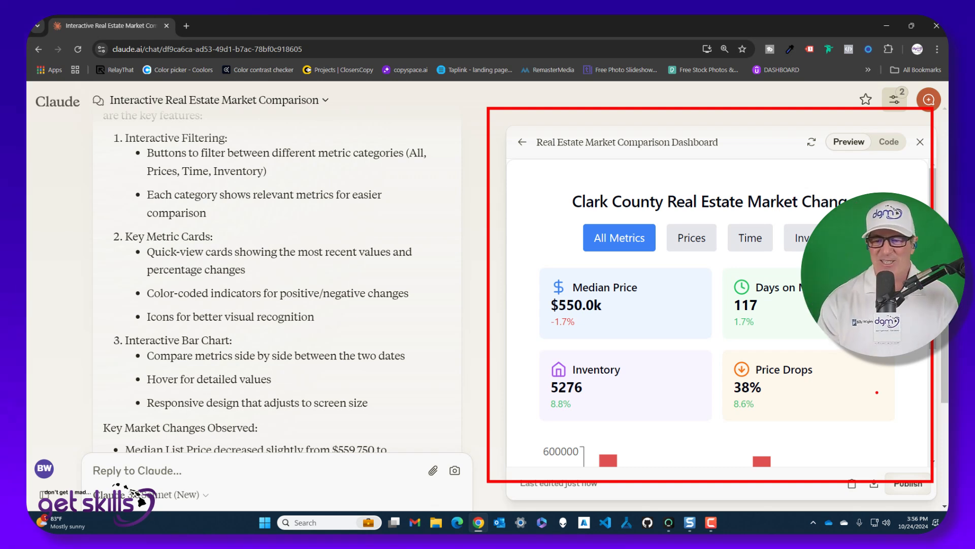
{"action": "key", "text": "Escape"}
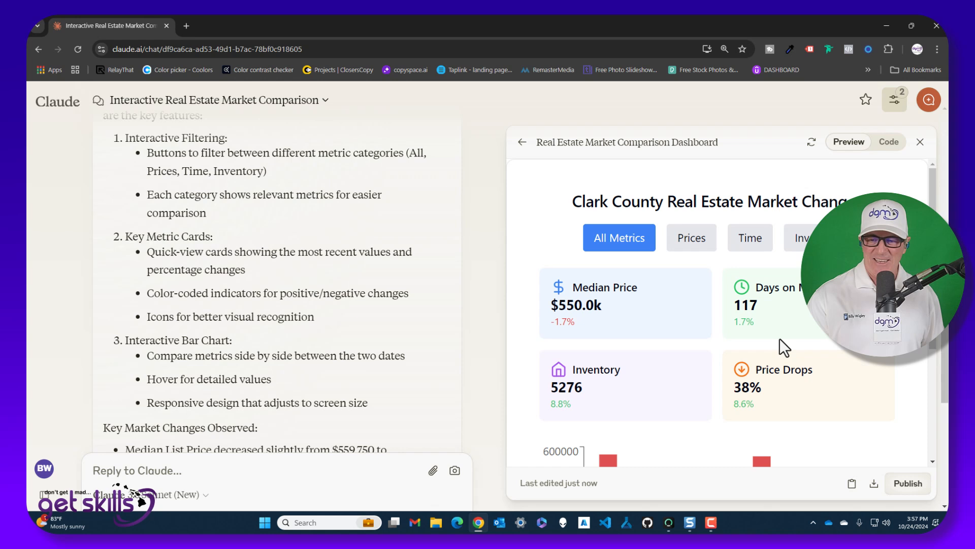
{"action": "scroll", "coordinate": [802, 345], "scroll_direction": "down", "scroll_amount": 3}
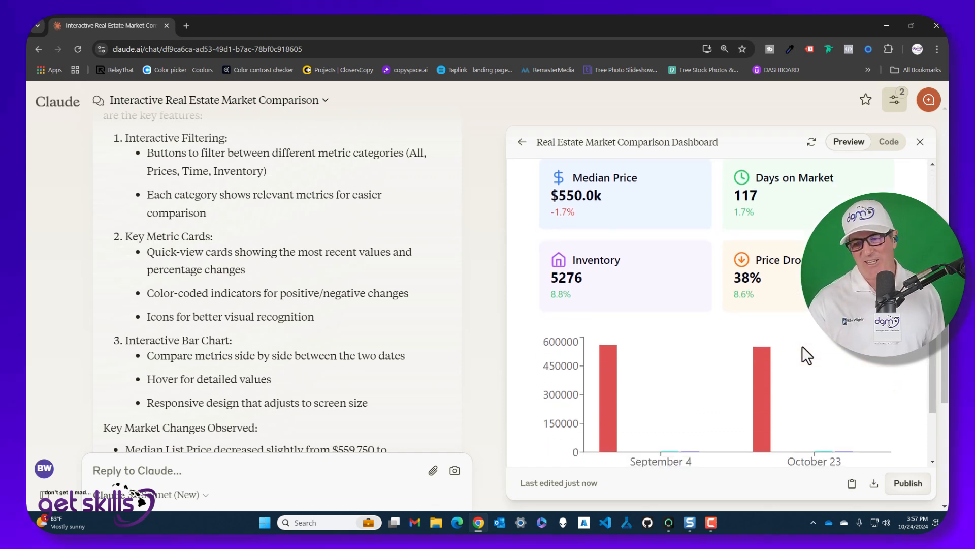
{"action": "mouse_move", "coordinate": [763, 396]}
{"action": "scroll", "coordinate": [724, 305], "scroll_direction": "up", "scroll_amount": 3}
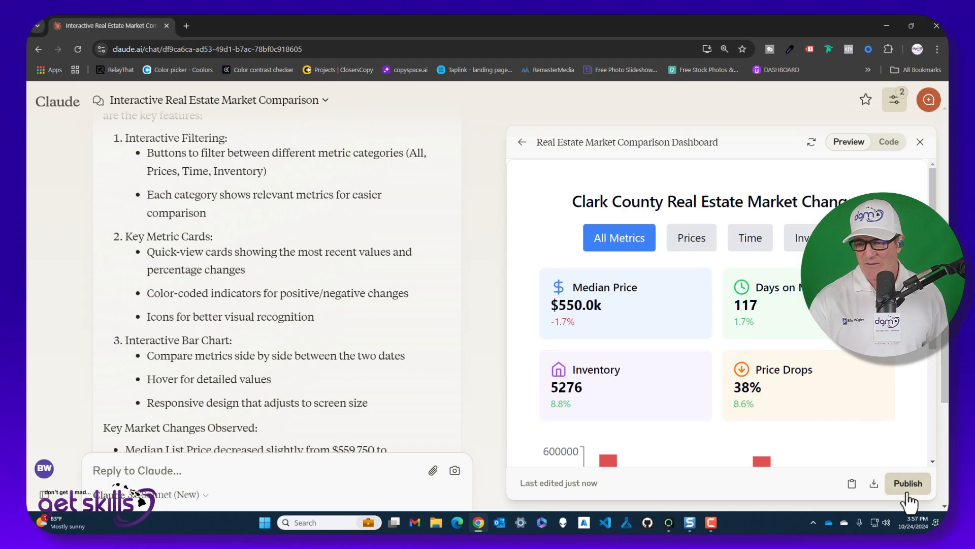
{"action": "left_click", "coordinate": [907, 484]}
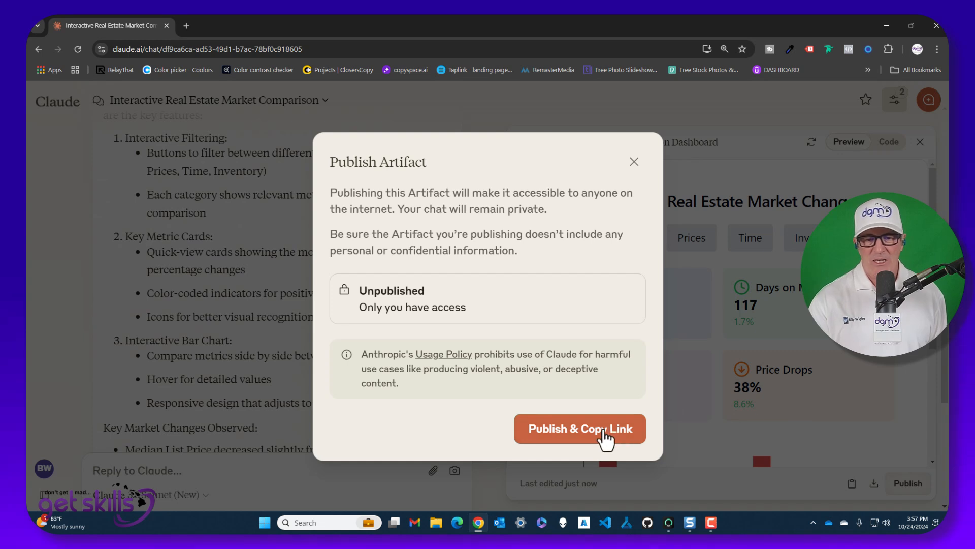
- Publish the dashboard artifact publicly and copy its share link
{"action": "left_click", "coordinate": [587, 429]}
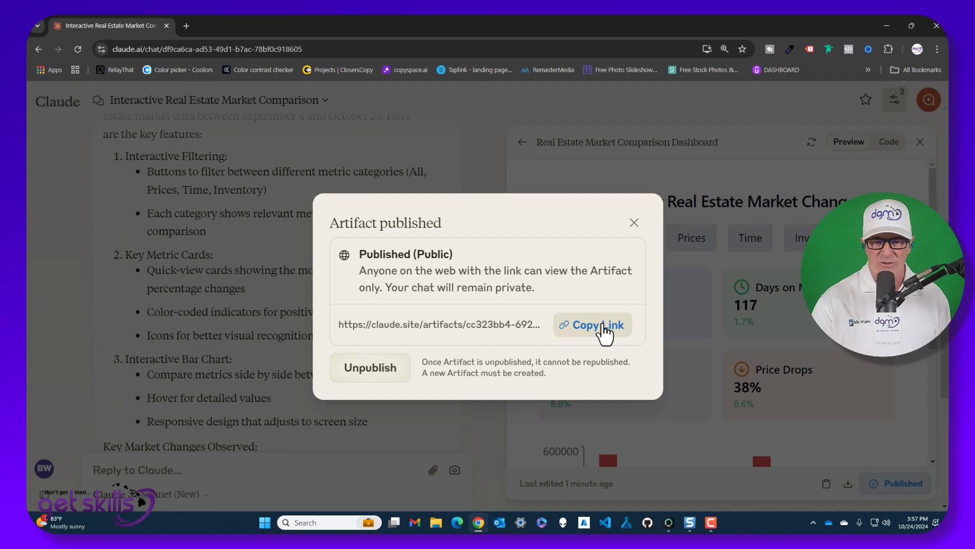
{"action": "left_click", "coordinate": [605, 330]}
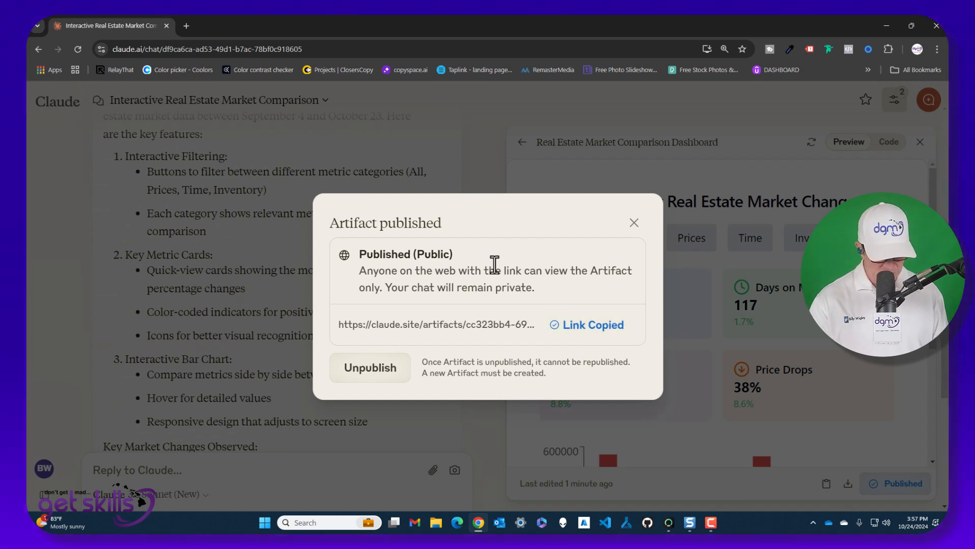
- Load the copied claude.site dashboard link in a new browser tab
{"action": "left_click", "coordinate": [187, 26]}
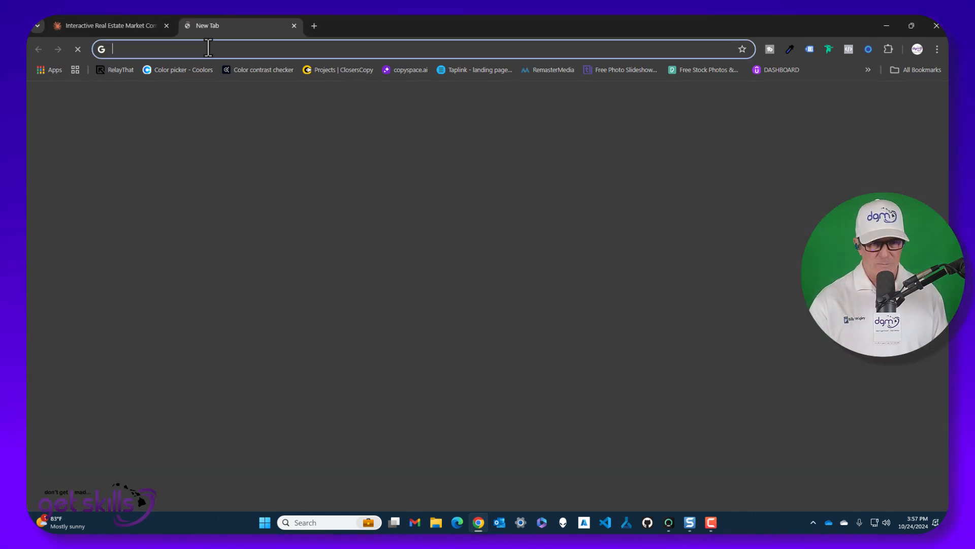
{"action": "key", "text": "ctrl+v"}
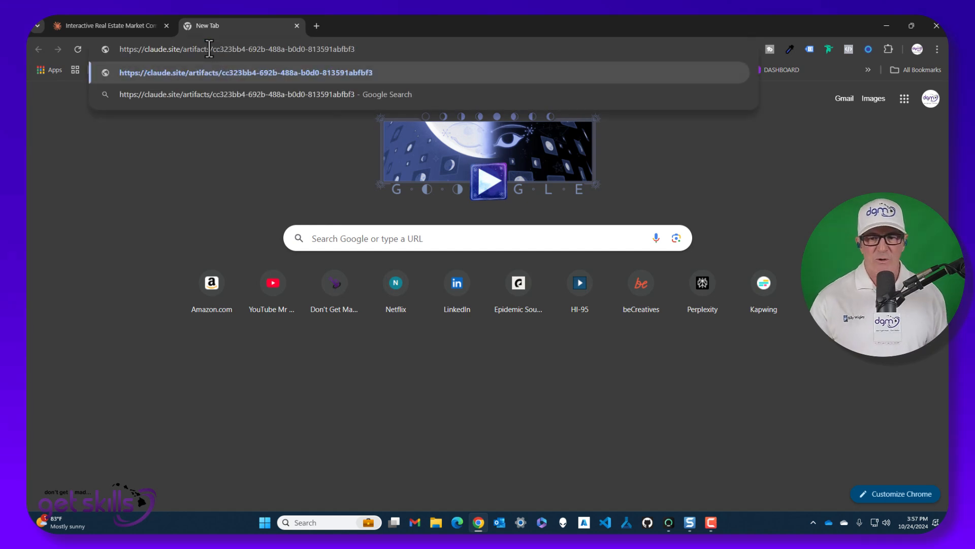
{"action": "key", "text": "Return"}
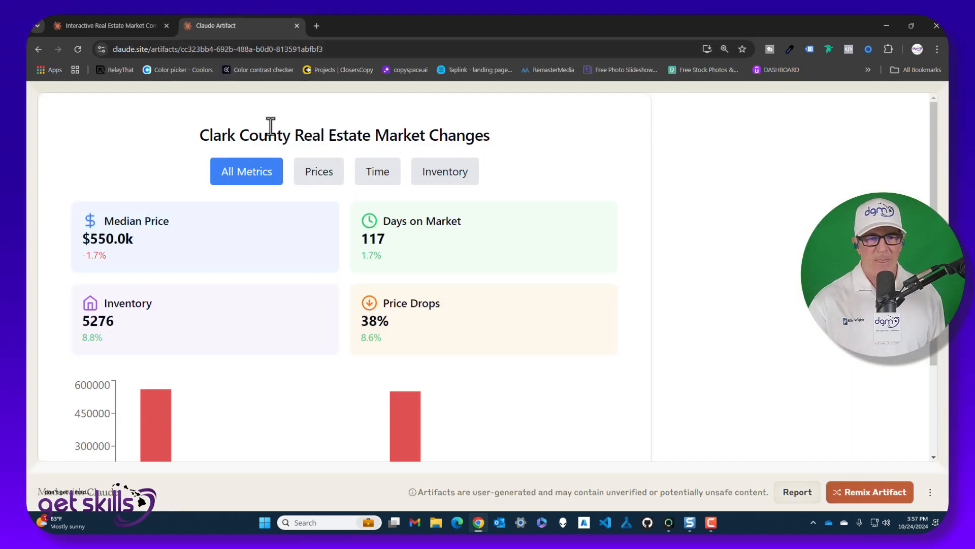
{"action": "scroll", "coordinate": [562, 293], "scroll_direction": "down", "scroll_amount": 2}
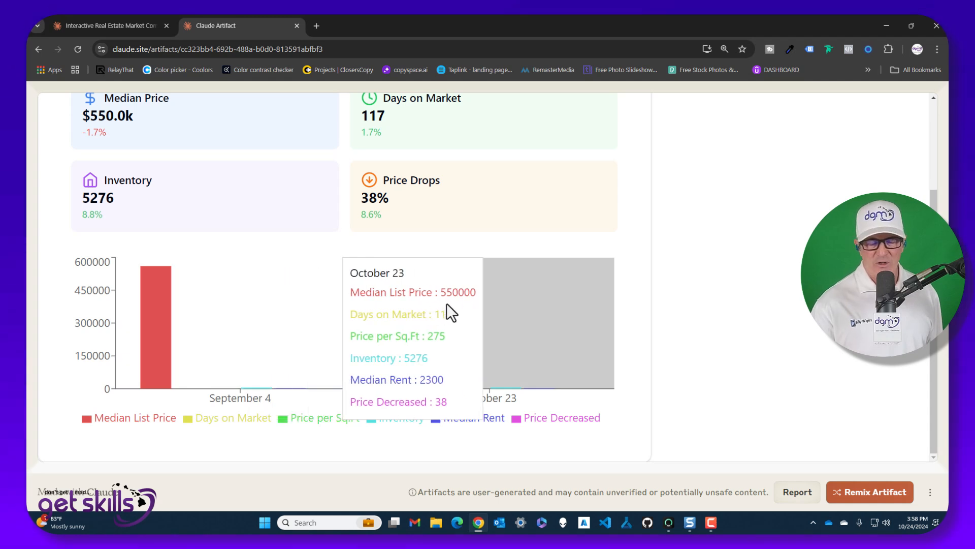
{"action": "scroll", "coordinate": [721, 281], "scroll_direction": "up", "scroll_amount": 3}
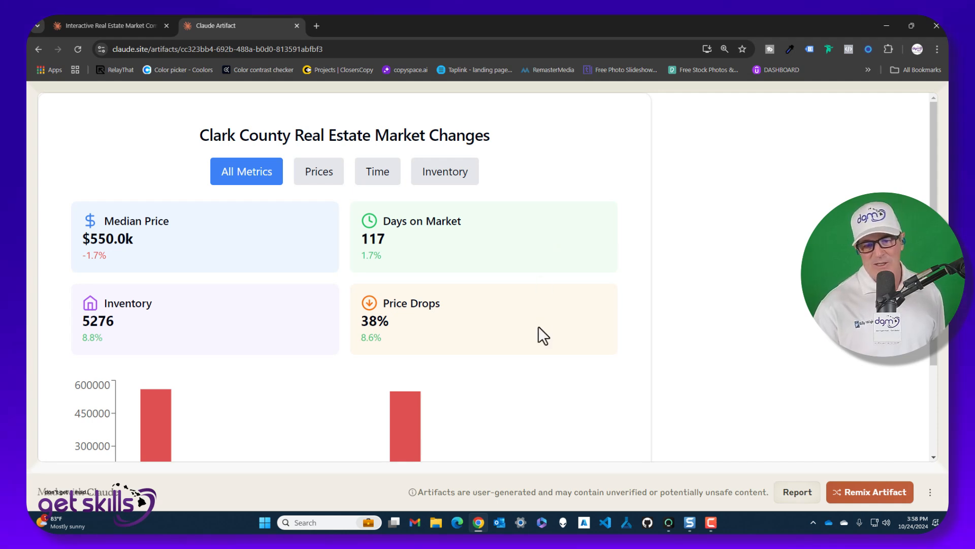
{"action": "scroll", "coordinate": [539, 326], "scroll_direction": "down", "scroll_amount": 2}
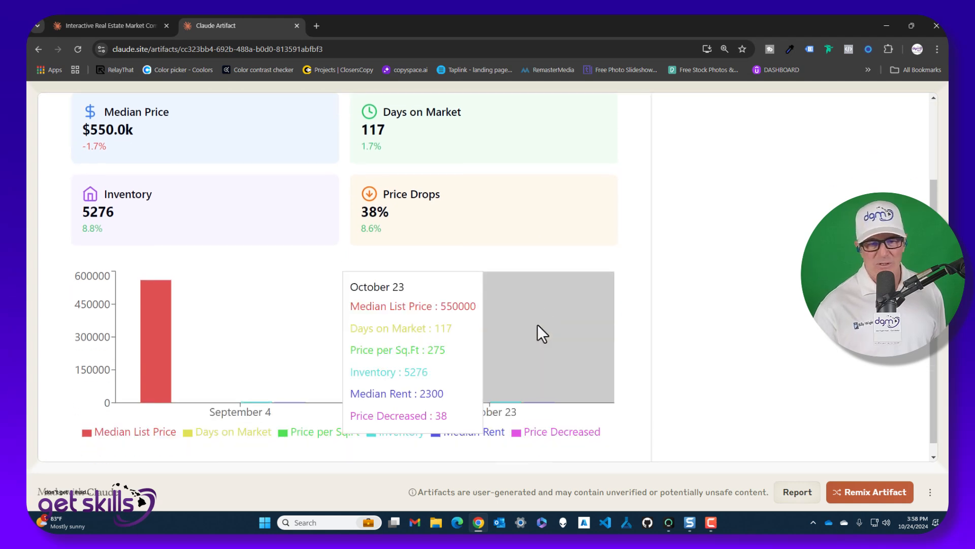
{"action": "scroll", "coordinate": [575, 229], "scroll_direction": "up", "scroll_amount": 2}
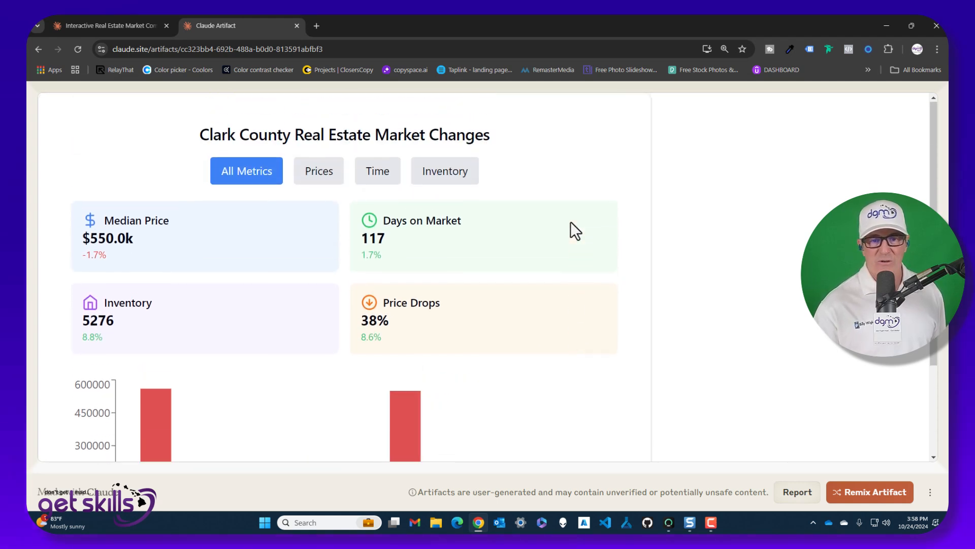
{"action": "left_click", "coordinate": [319, 172]}
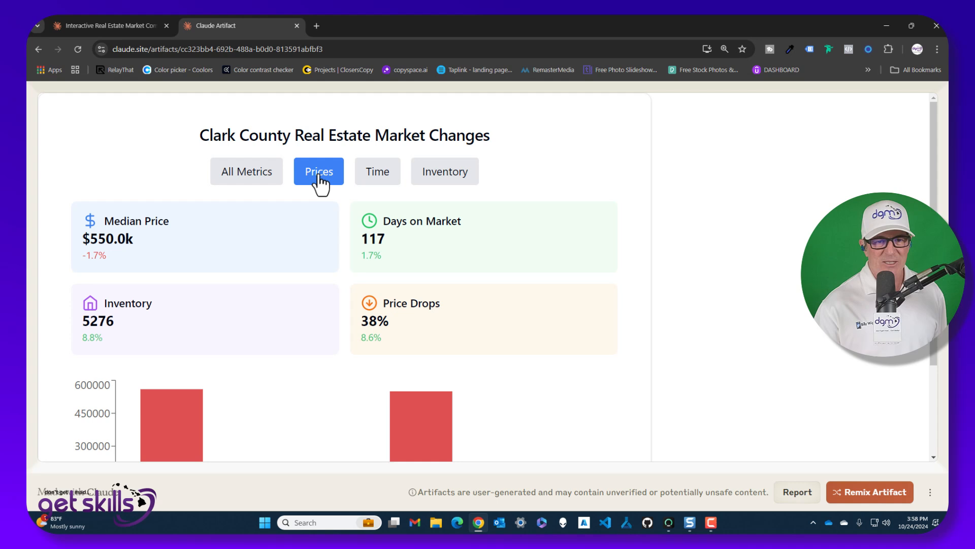
{"action": "scroll", "coordinate": [747, 223], "scroll_direction": "down", "scroll_amount": 2}
{"action": "scroll", "coordinate": [743, 216], "scroll_direction": "down", "scroll_amount": 1}
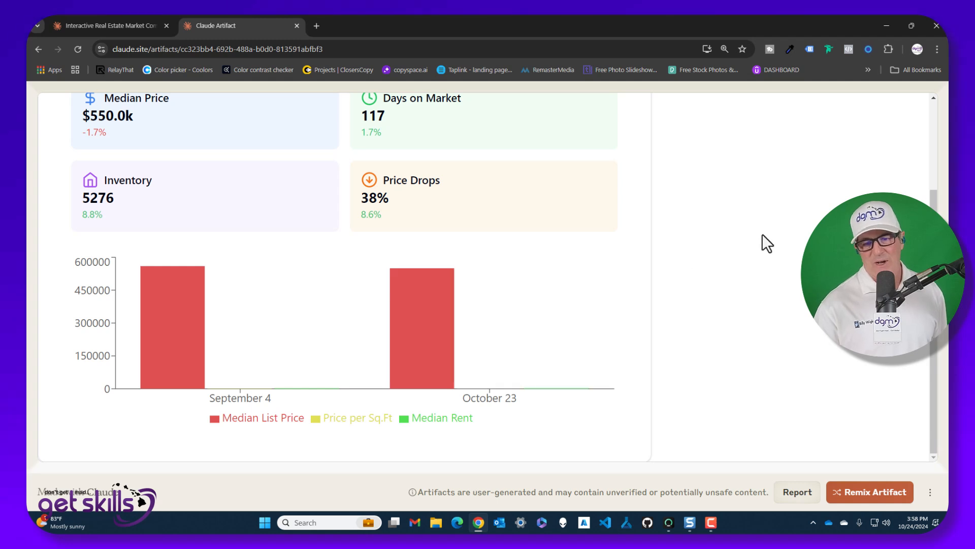
{"action": "scroll", "coordinate": [762, 235], "scroll_direction": "up", "scroll_amount": 1}
{"action": "scroll", "coordinate": [767, 242], "scroll_direction": "up", "scroll_amount": 3}
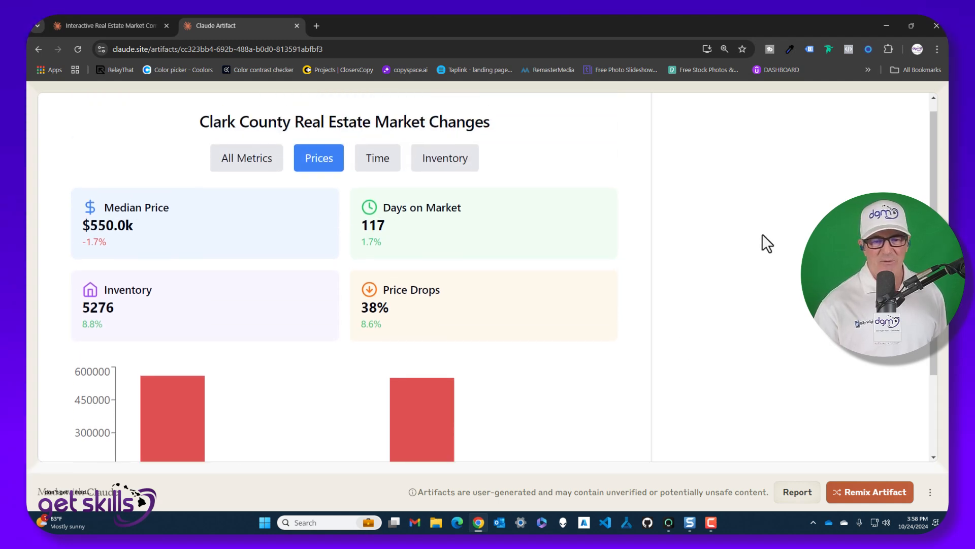
{"action": "left_click", "coordinate": [377, 158]}
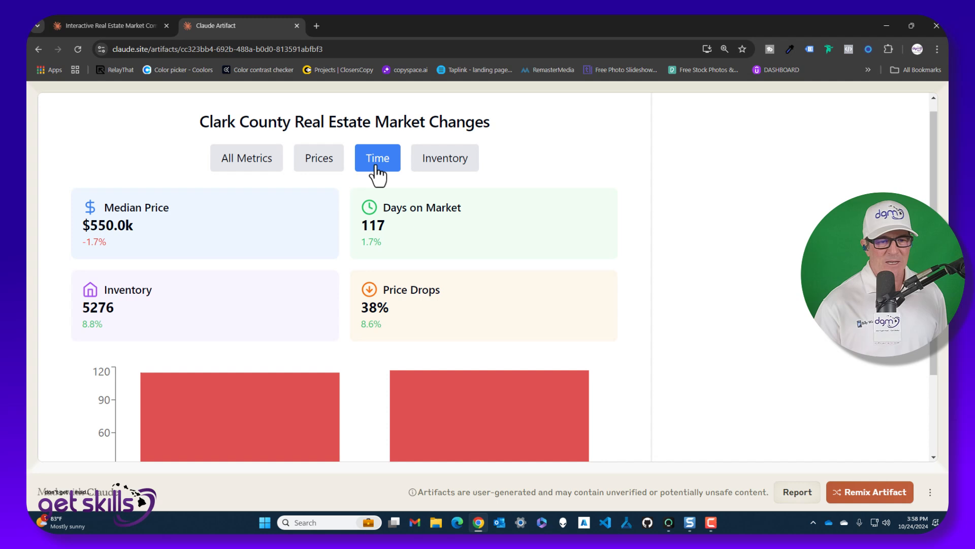
{"action": "scroll", "coordinate": [788, 215], "scroll_direction": "down", "scroll_amount": 2}
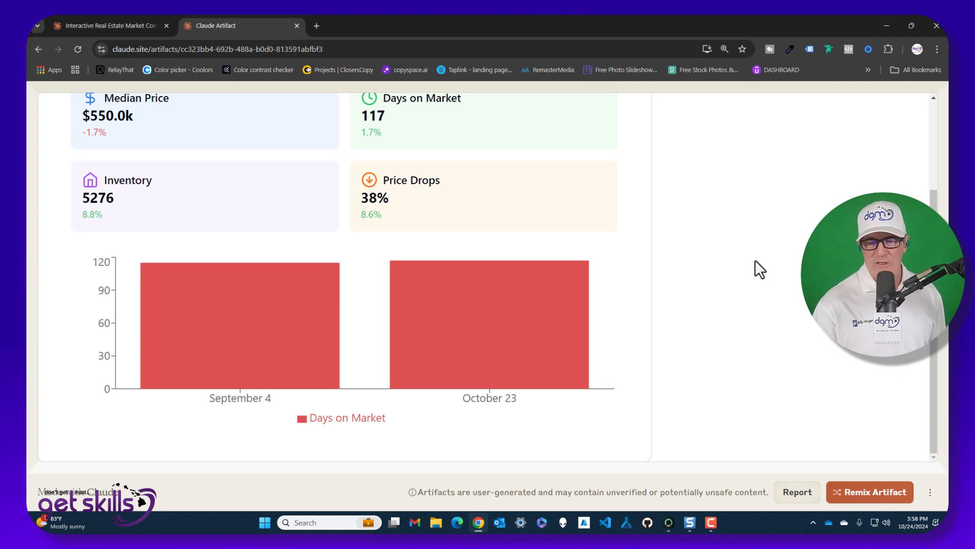
{"action": "scroll", "coordinate": [755, 260], "scroll_direction": "up", "scroll_amount": 2}
{"action": "scroll", "coordinate": [754, 260], "scroll_direction": "up", "scroll_amount": 1}
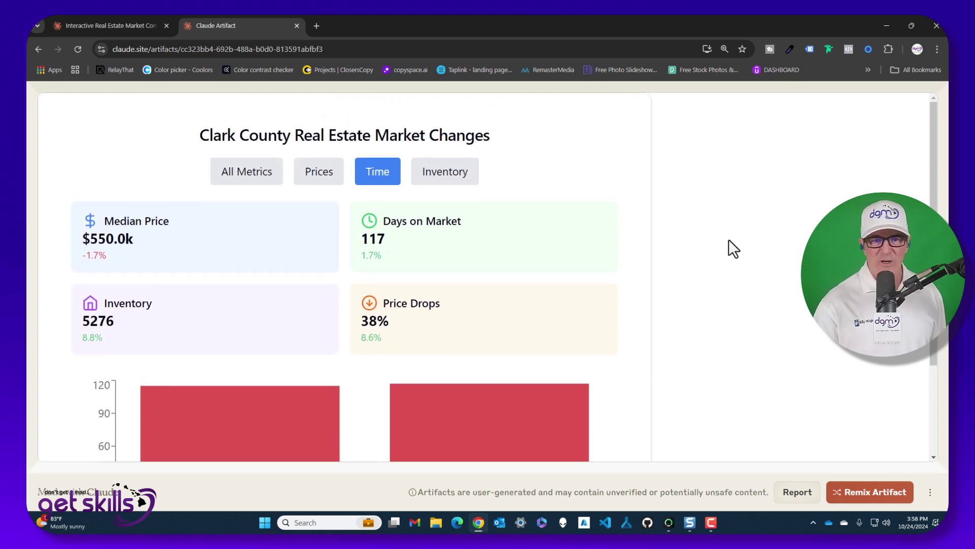
{"action": "left_click", "coordinate": [446, 172]}
{"action": "scroll", "coordinate": [701, 243], "scroll_direction": "down", "scroll_amount": 2}
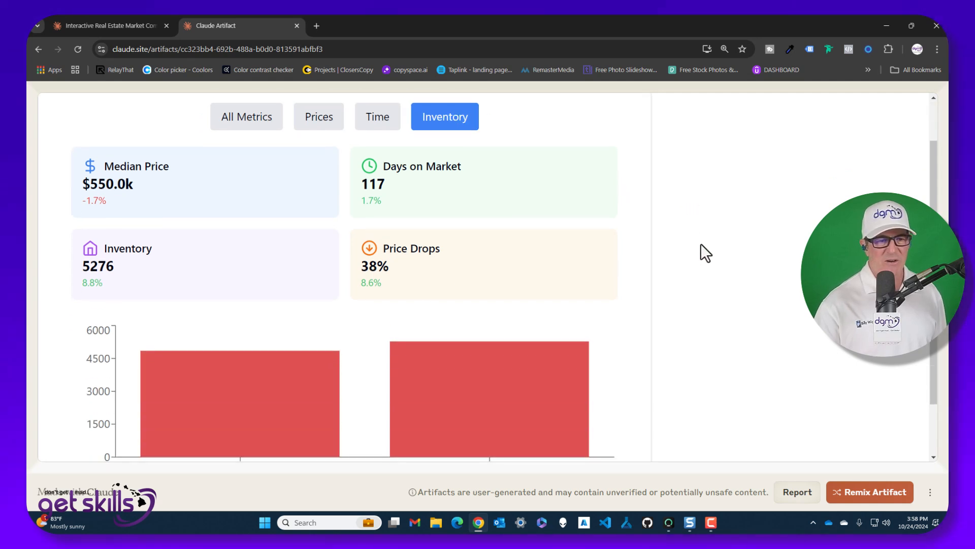
{"action": "scroll", "coordinate": [700, 243], "scroll_direction": "down", "scroll_amount": 1}
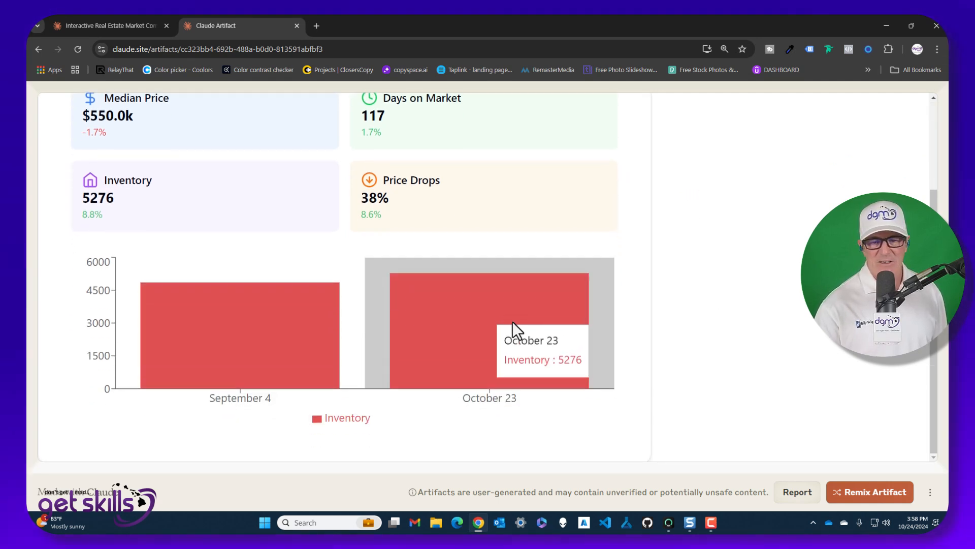
{"action": "scroll", "coordinate": [589, 294], "scroll_direction": "up", "scroll_amount": 3}
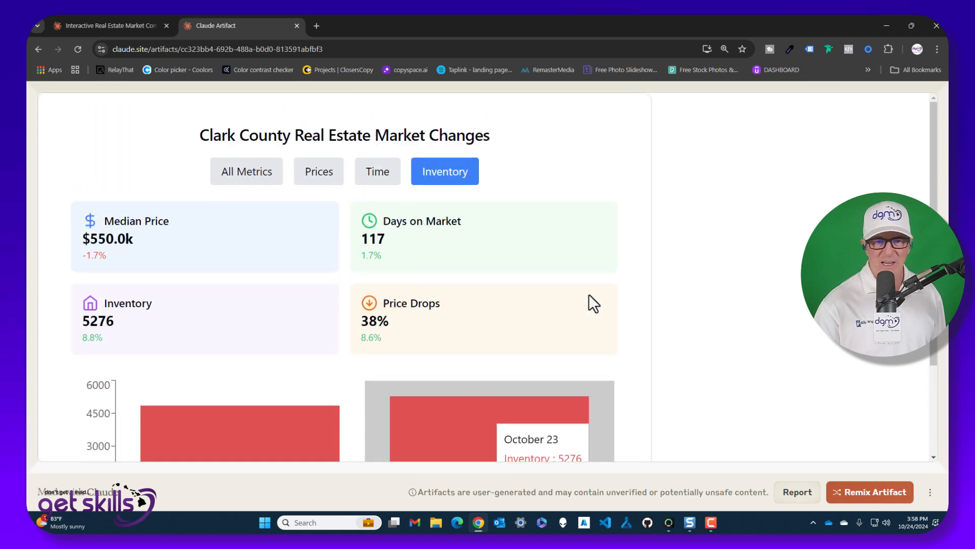
{"action": "left_click", "coordinate": [246, 172]}
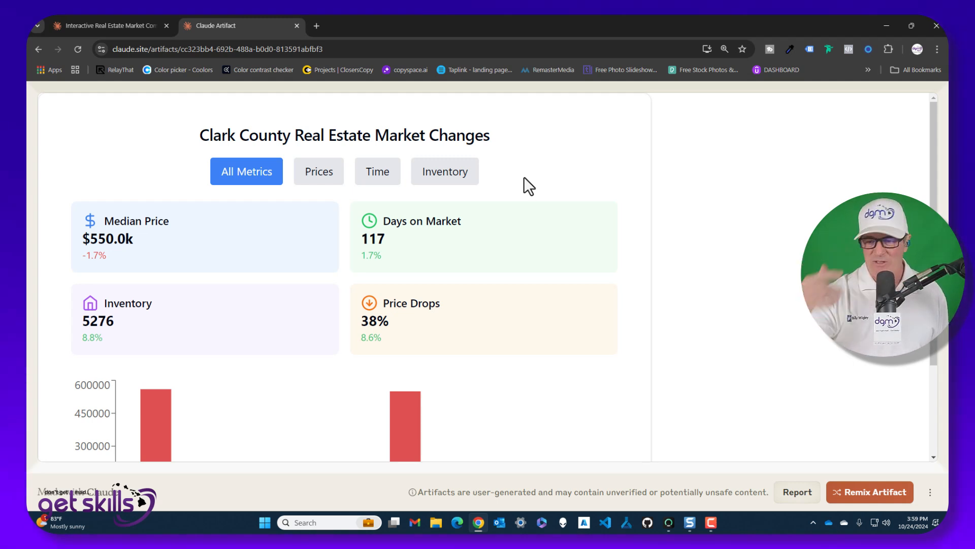
{"action": "scroll", "coordinate": [533, 272], "scroll_direction": "down", "scroll_amount": 2}
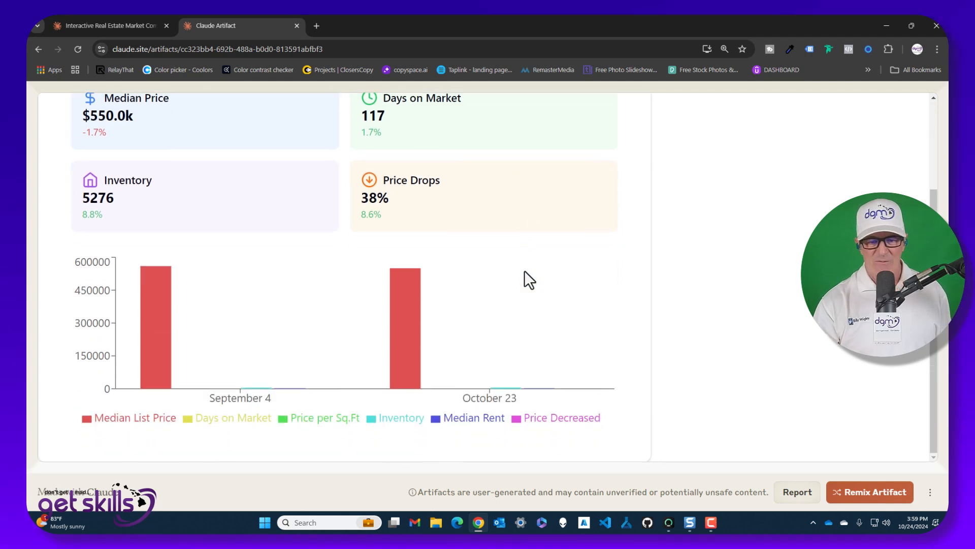
{"action": "scroll", "coordinate": [522, 272], "scroll_direction": "up", "scroll_amount": 2}
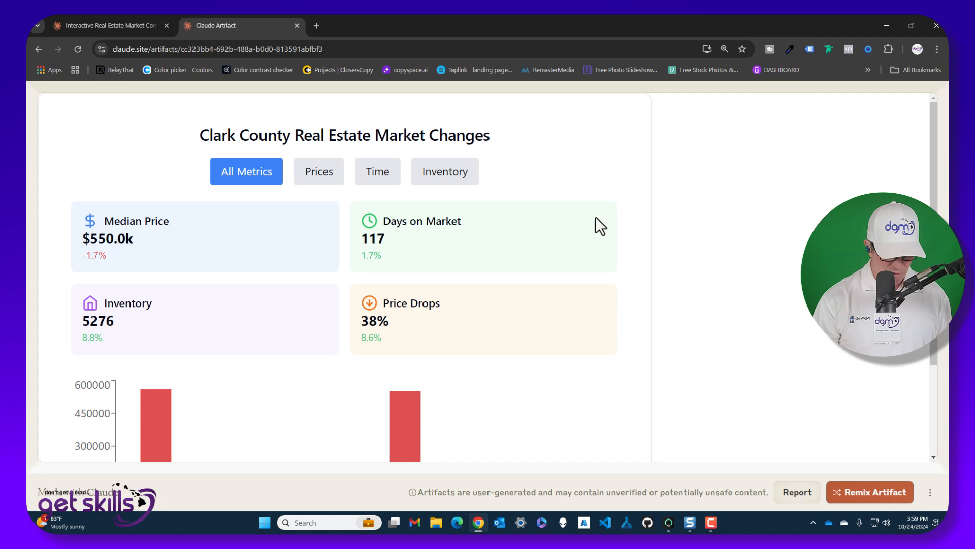
- Load the dashboard link in an Incognito window and reveal the content behind the warning
{"action": "key", "text": "ctrl+shift+n"}
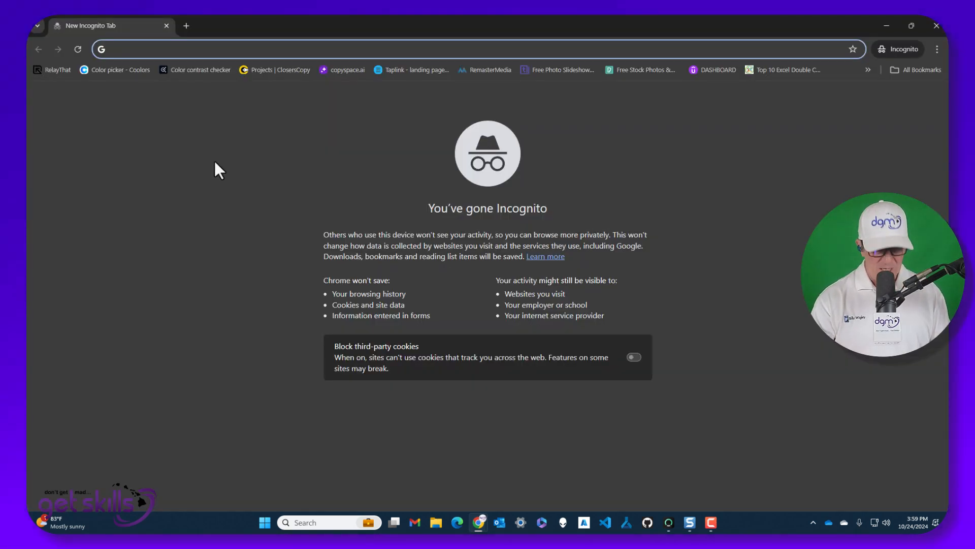
{"action": "key", "text": "ctrl+v"}
{"action": "key", "text": "Return"}
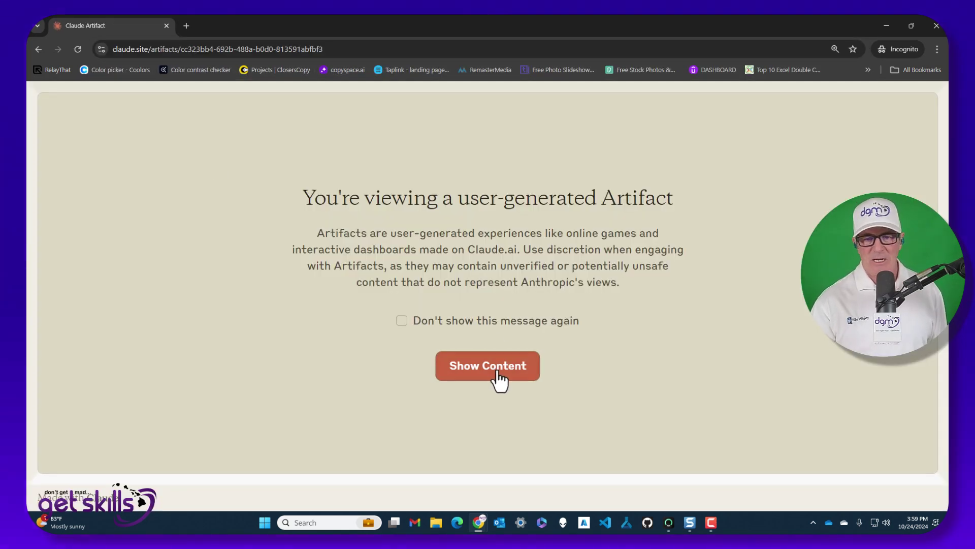
{"action": "left_click", "coordinate": [497, 369]}
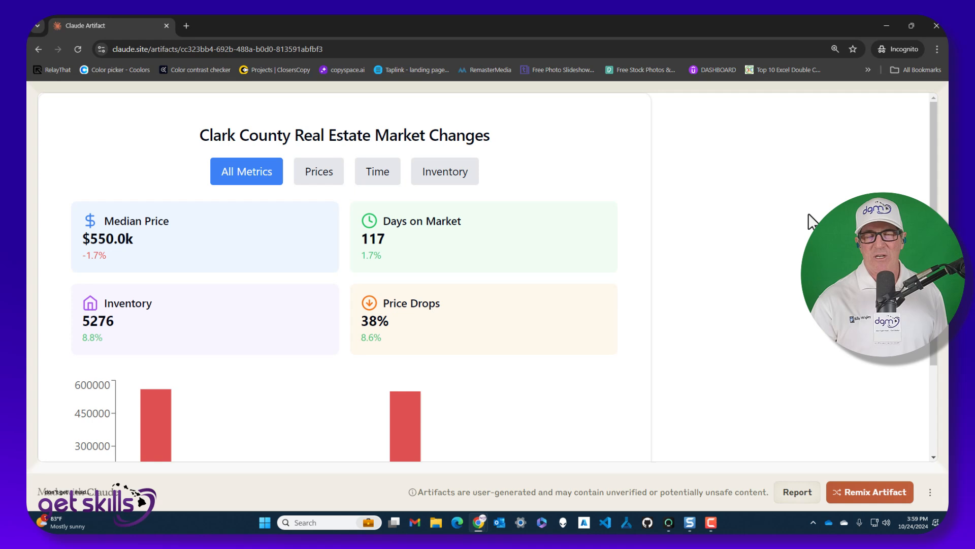
{"action": "scroll", "coordinate": [797, 225], "scroll_direction": "down", "scroll_amount": 2}
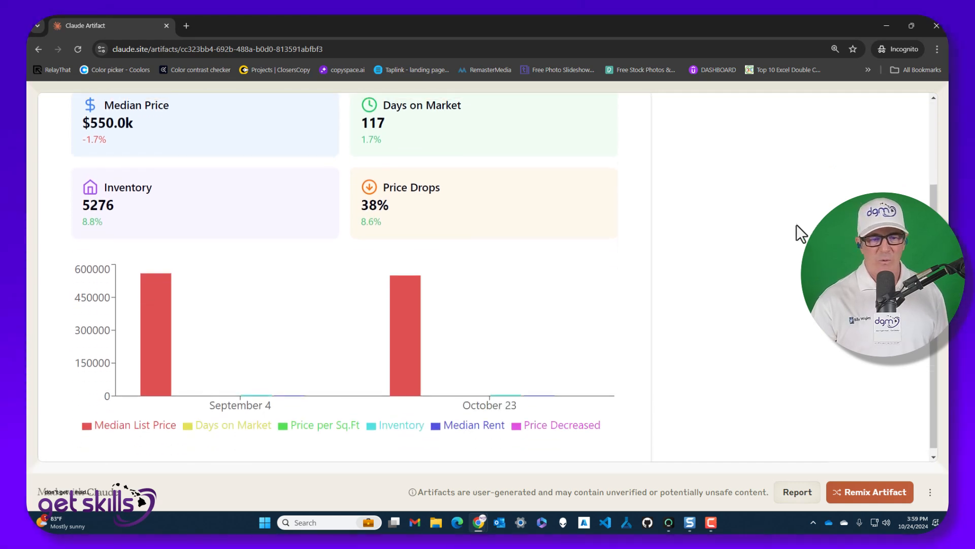
{"action": "scroll", "coordinate": [796, 225], "scroll_direction": "up", "scroll_amount": 2}
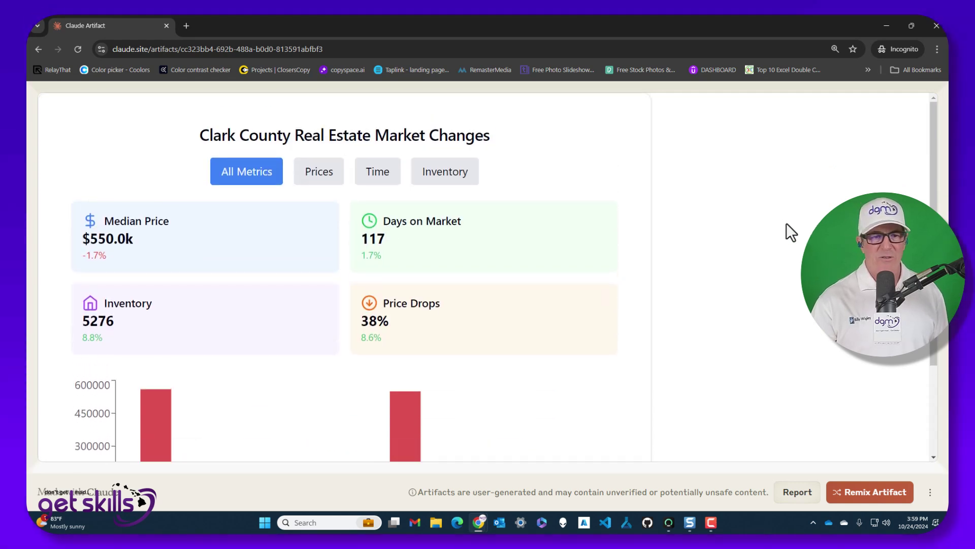
- Cycle the chart through Prices, Days on Market, Inventory and back to All Metrics
{"action": "left_click", "coordinate": [320, 174]}
{"action": "left_click", "coordinate": [377, 172]}
{"action": "left_click", "coordinate": [444, 171]}
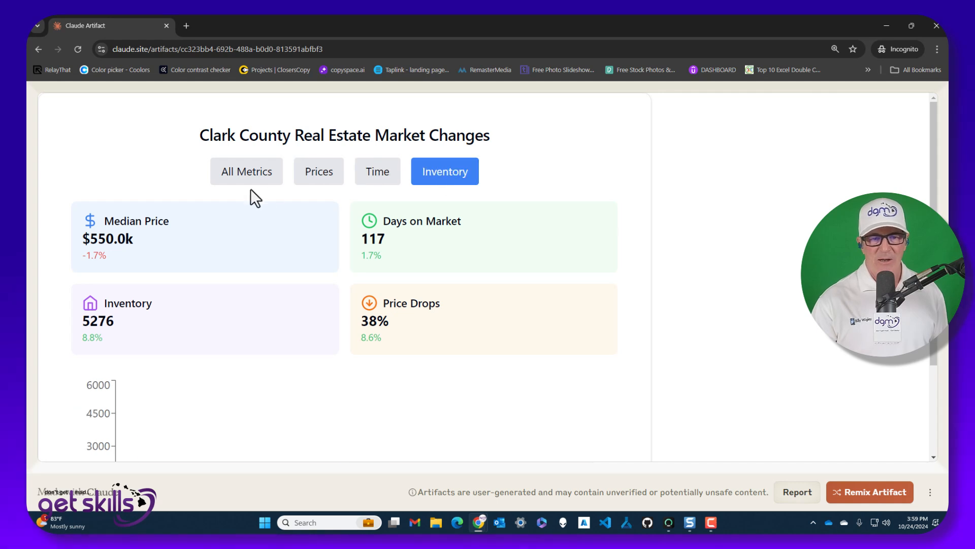
{"action": "left_click", "coordinate": [248, 173]}
{"action": "scroll", "coordinate": [730, 303], "scroll_direction": "down", "scroll_amount": 2}
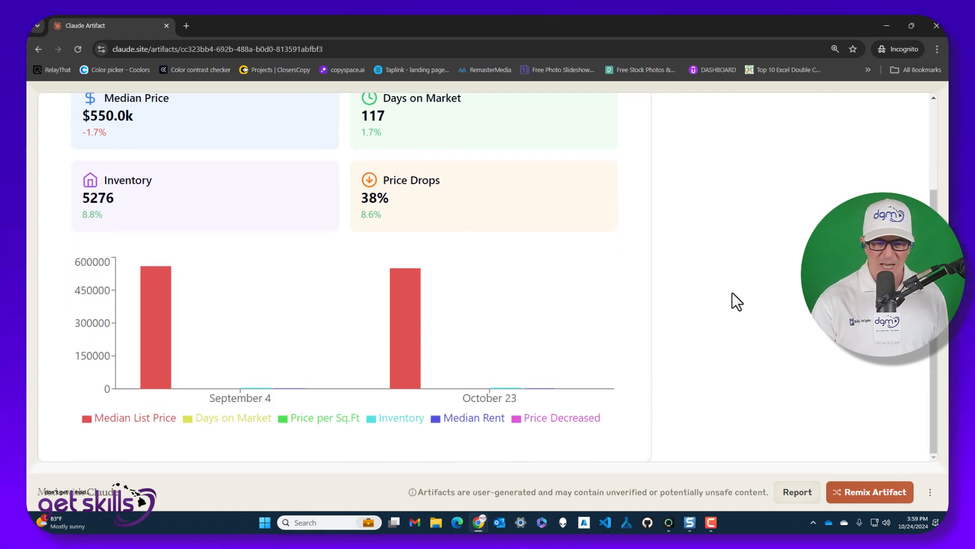
{"action": "scroll", "coordinate": [733, 294], "scroll_direction": "up", "scroll_amount": 2}
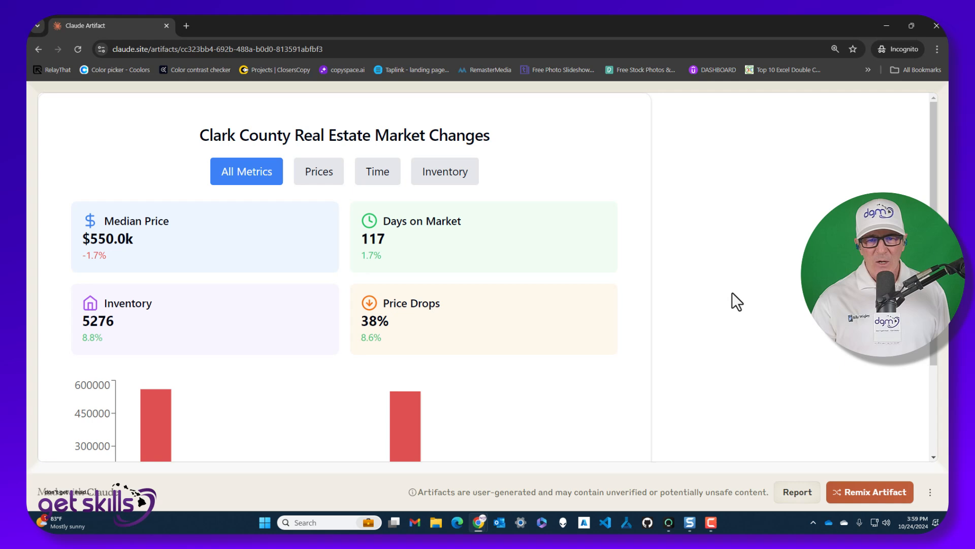